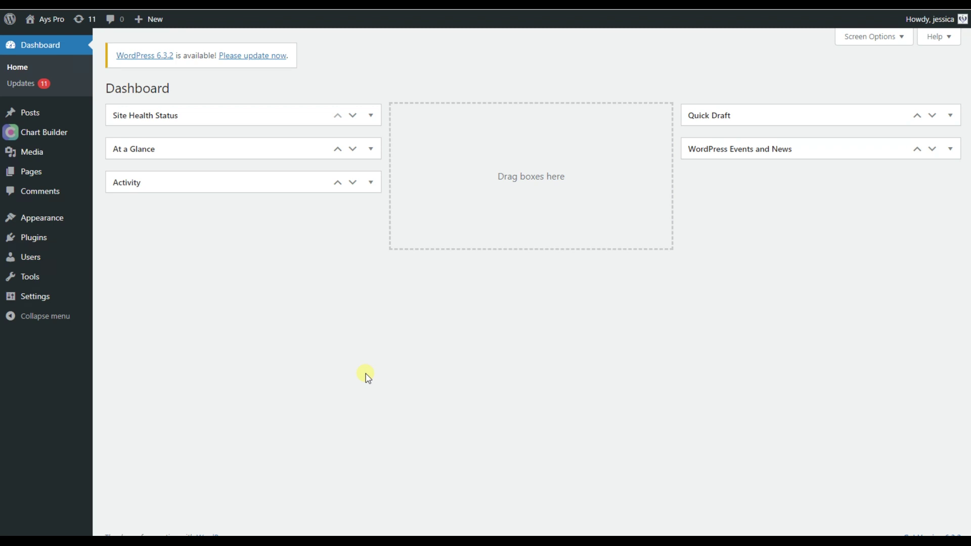
Start a new chart from the Chart Builder list in the WordPress sidebar.
click(33, 134)
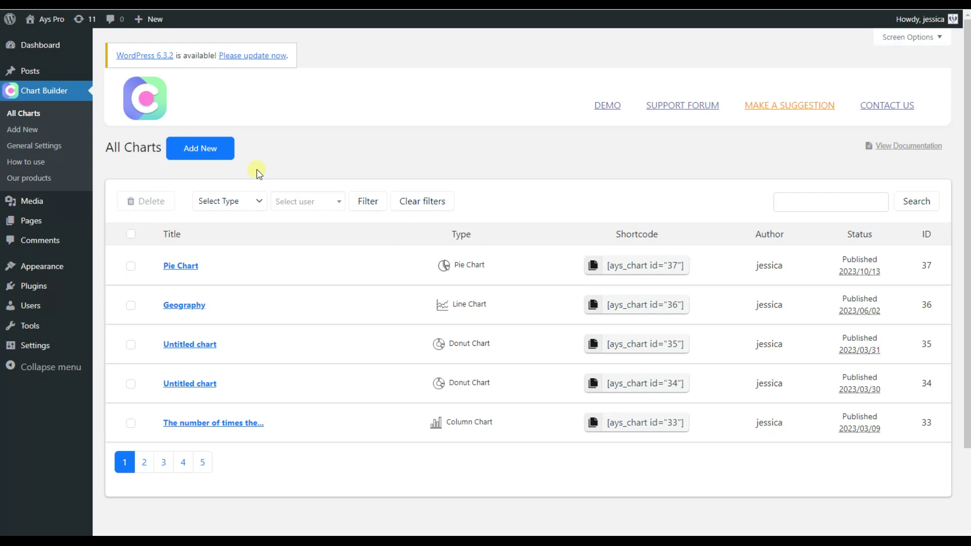
click(191, 146)
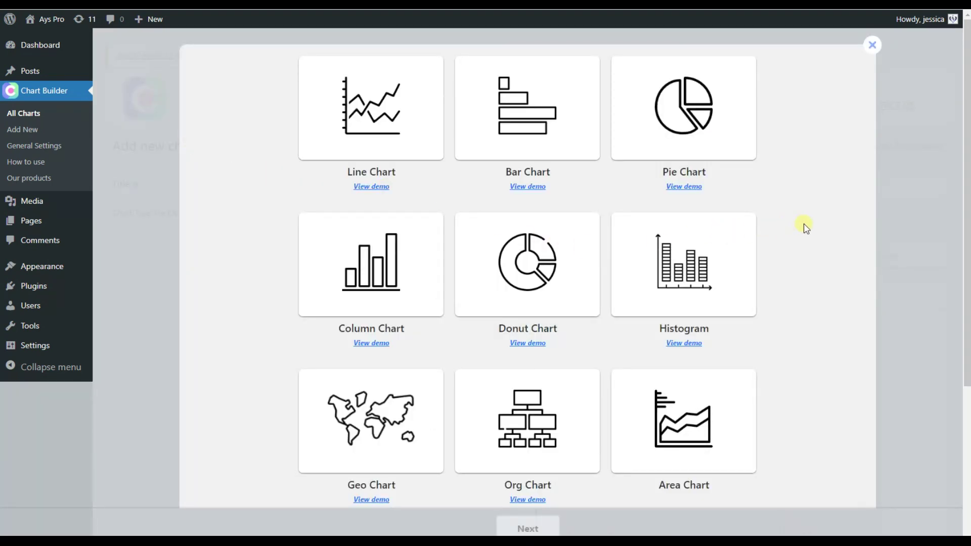
scroll(805, 227, down, 2)
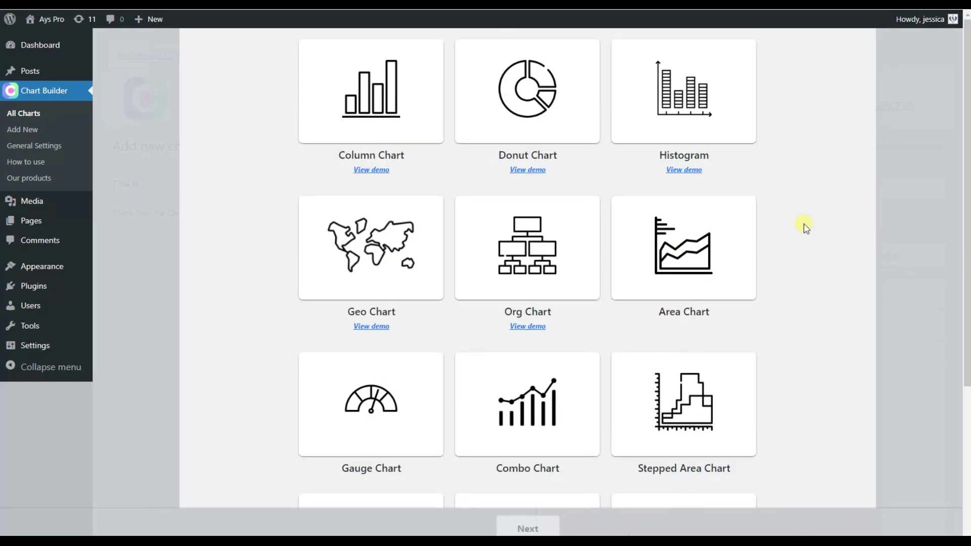
scroll(806, 227, down, 1)
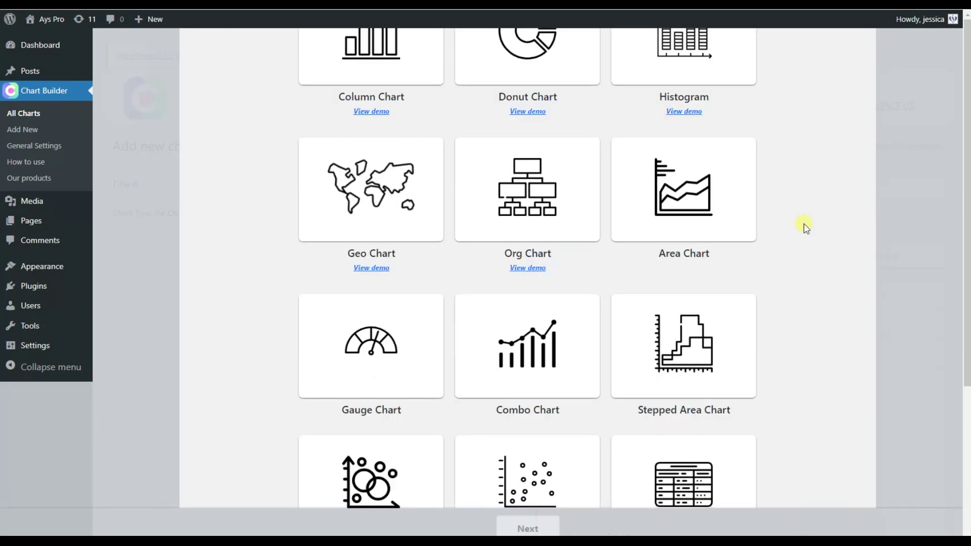
scroll(805, 228, down, 1)
scroll(806, 227, down, 1)
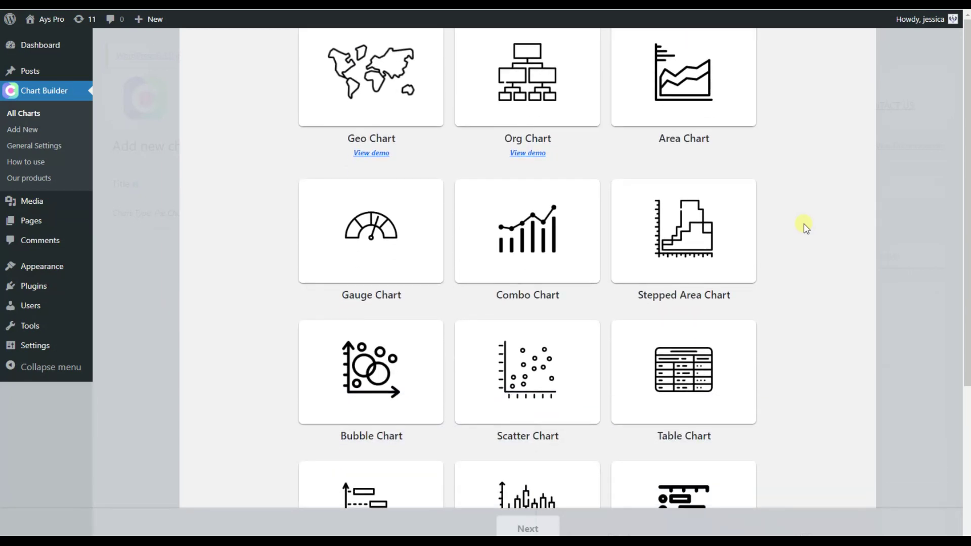
scroll(805, 228, down, 2)
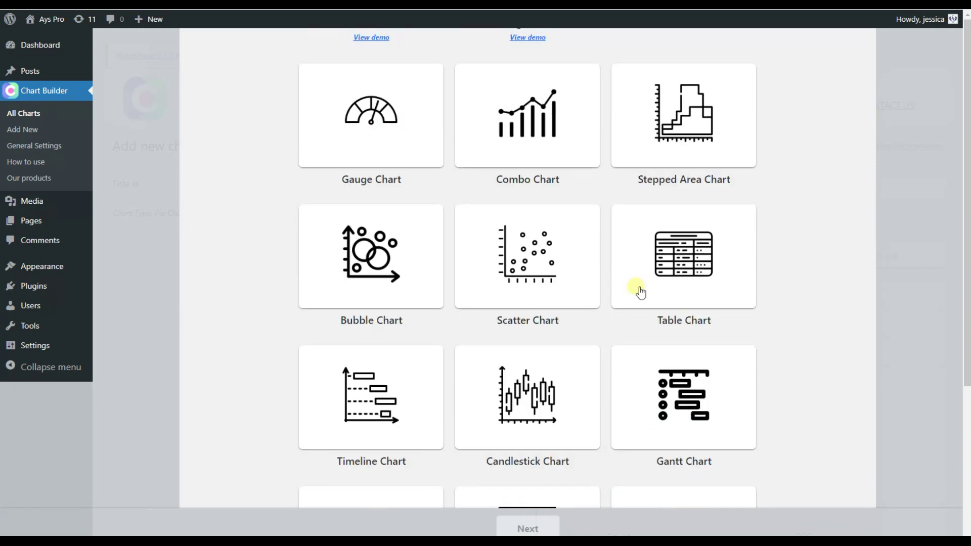
scroll(816, 307, down, 5)
scroll(816, 307, up, 1)
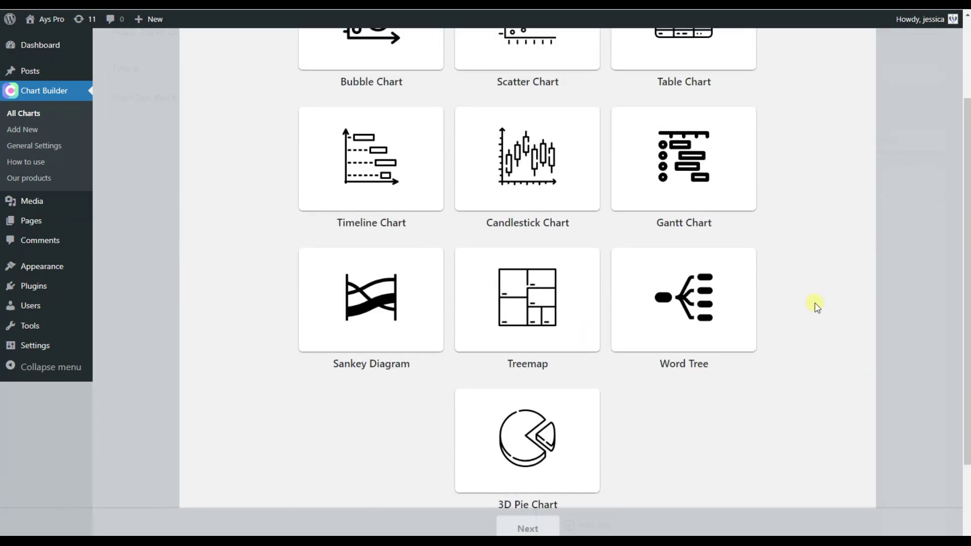
scroll(816, 307, up, 3)
scroll(816, 307, up, 2)
scroll(817, 306, up, 4)
scroll(816, 307, up, 2)
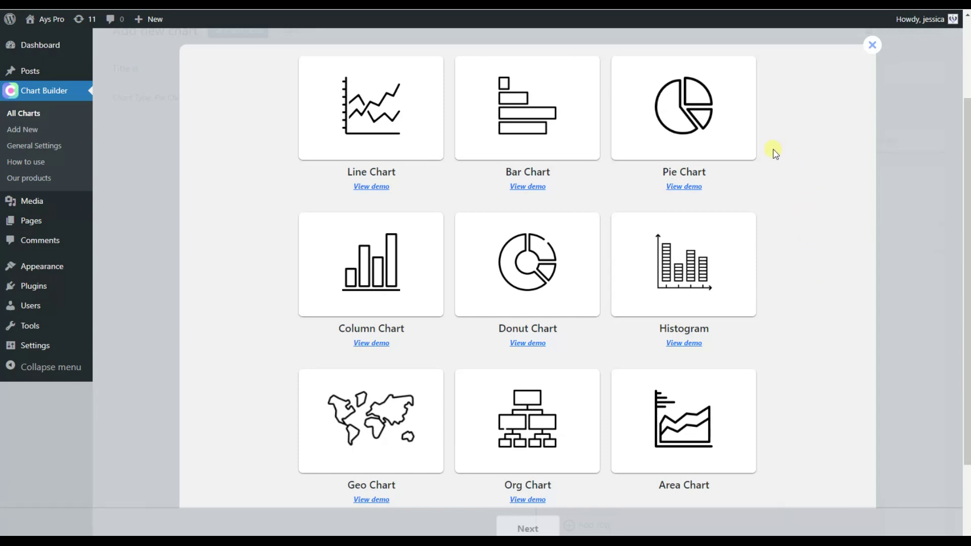
Choose Pie Chart as the type and continue into its editor.
click(735, 130)
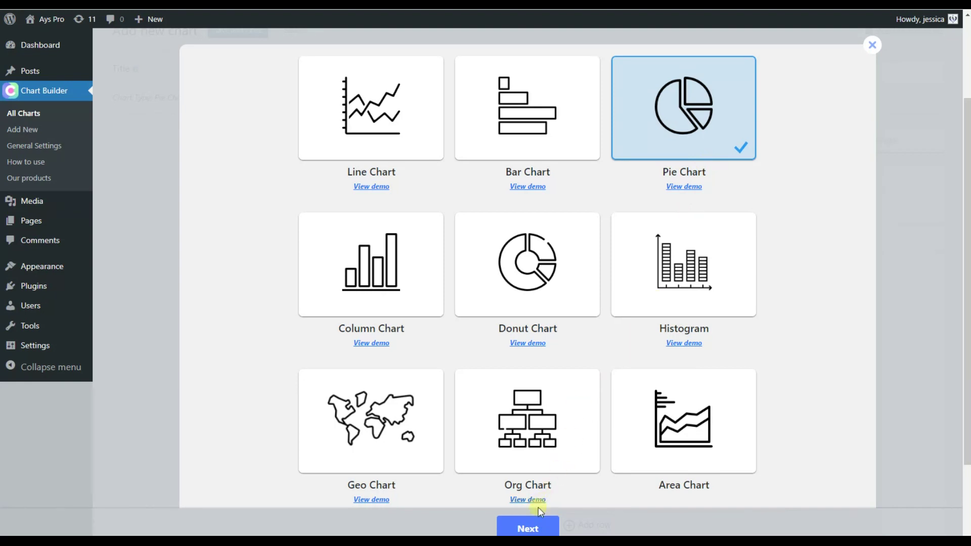
click(538, 523)
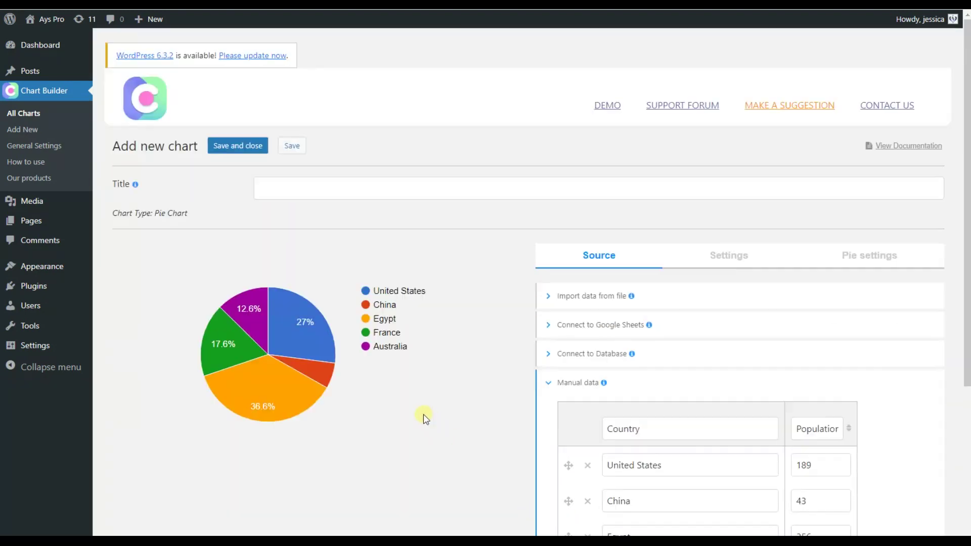
scroll(424, 419, down, 1)
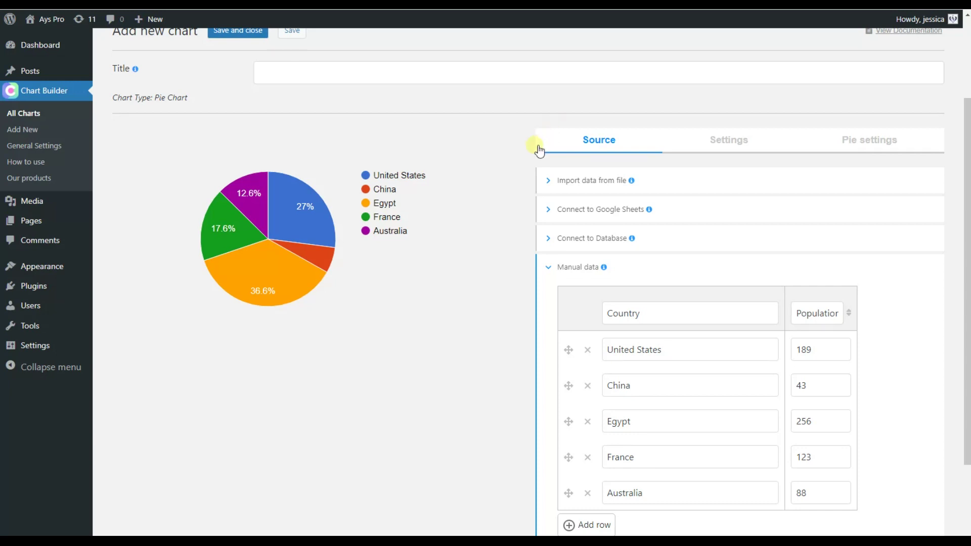
scroll(508, 178, down, 1)
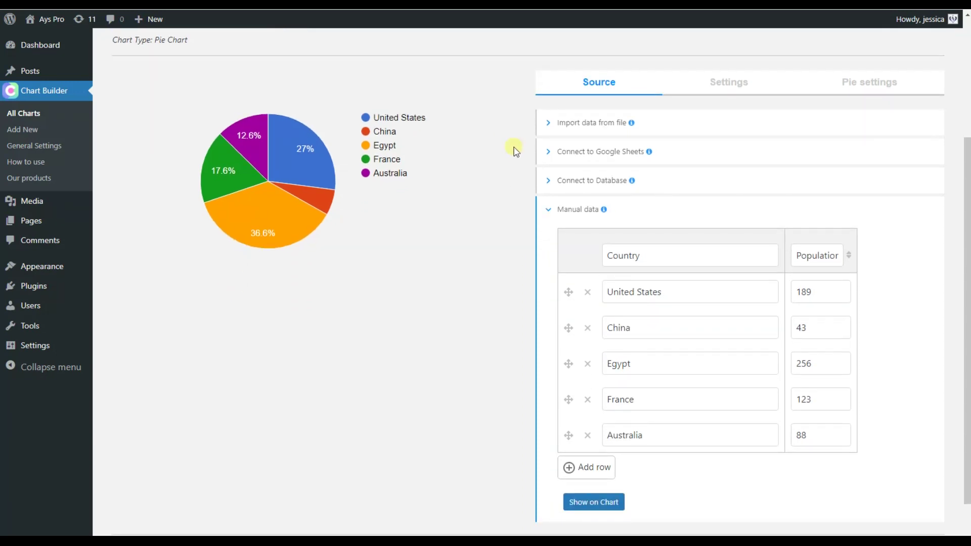
Review the import-from-file (keeping CSV), Google Sheets and database data source options.
click(570, 124)
scroll(531, 267, down, 1)
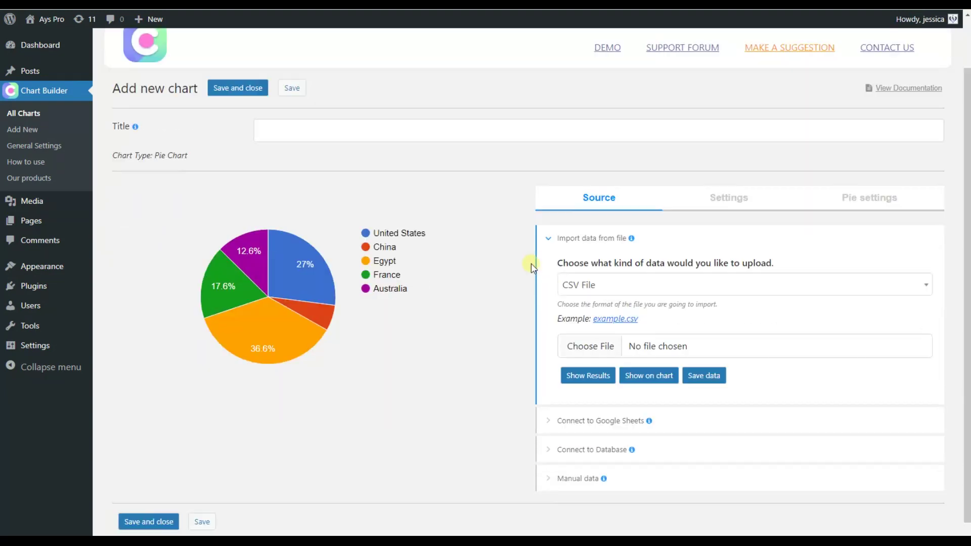
click(613, 286)
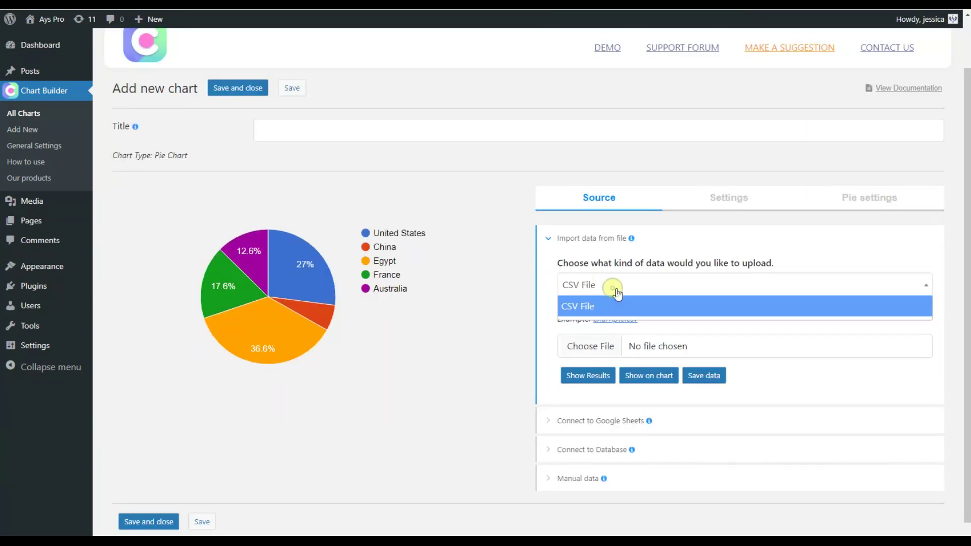
click(540, 297)
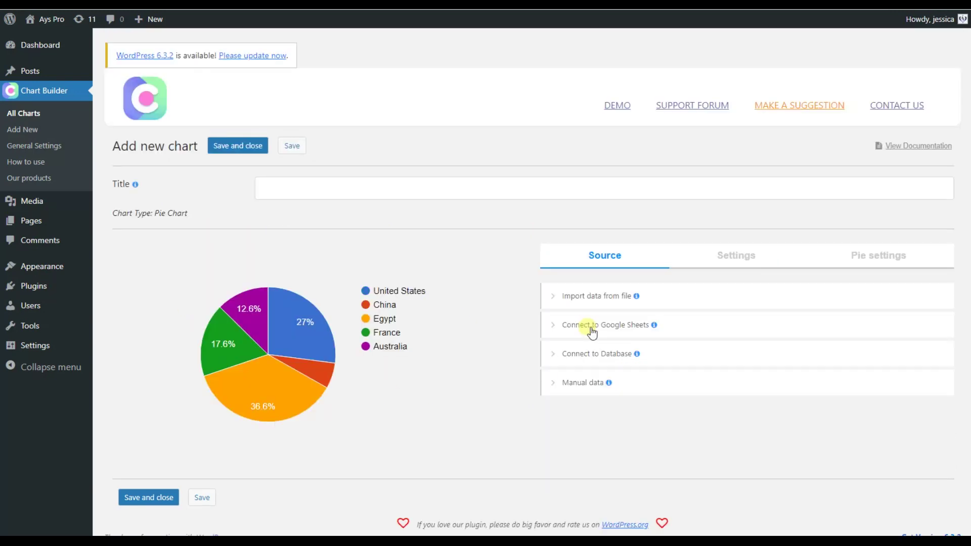
click(591, 331)
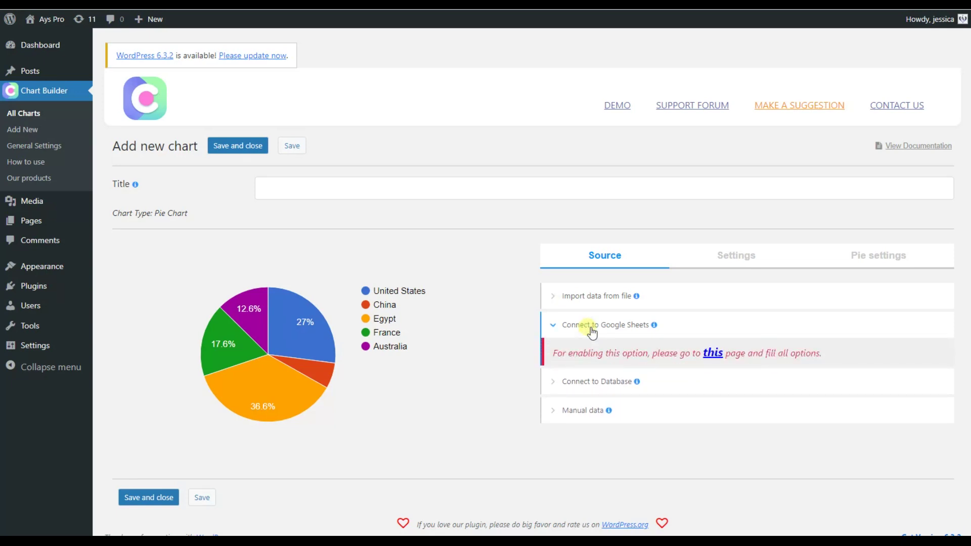
click(597, 381)
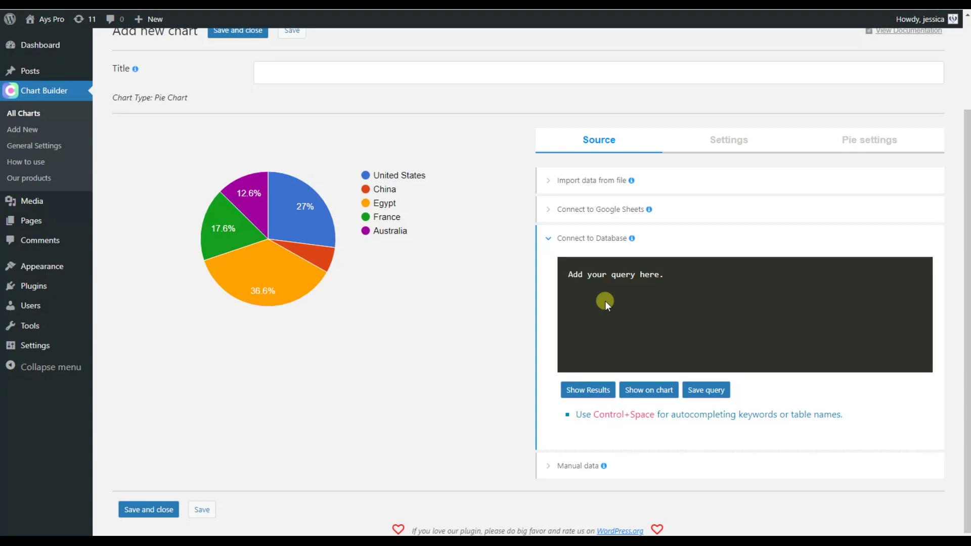
Add a Russia row with population 500 to the manual data and redraw the pie.
click(578, 466)
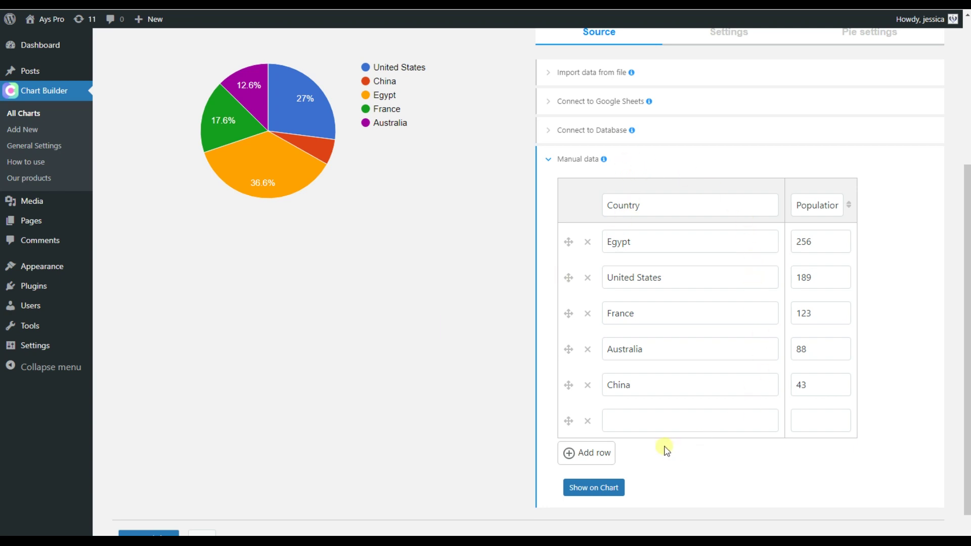
click(607, 454)
click(630, 426)
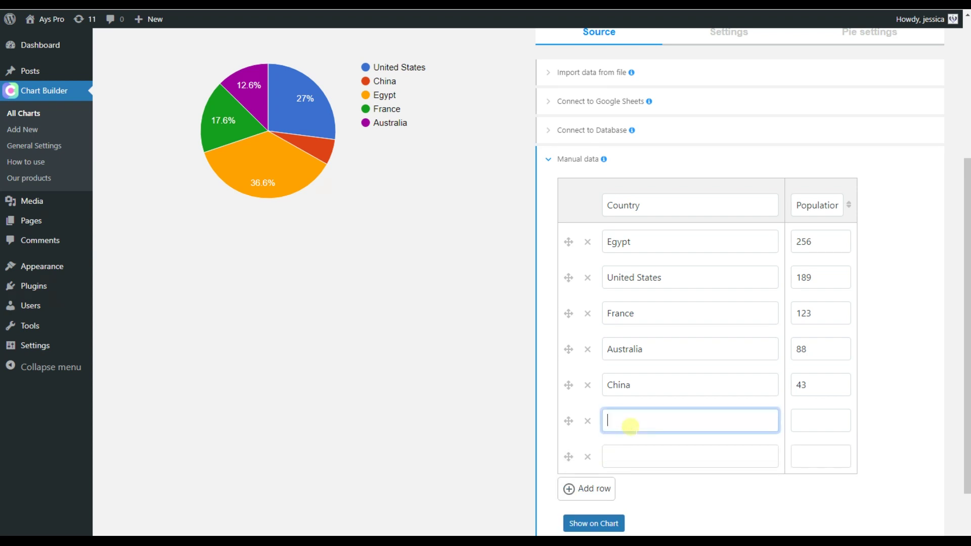
text(Russia)
click(816, 419)
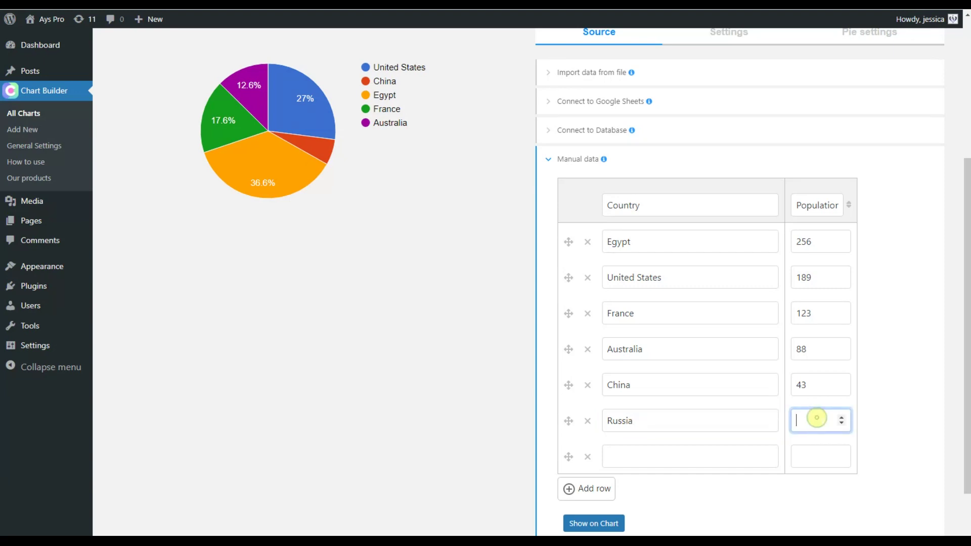
text(500)
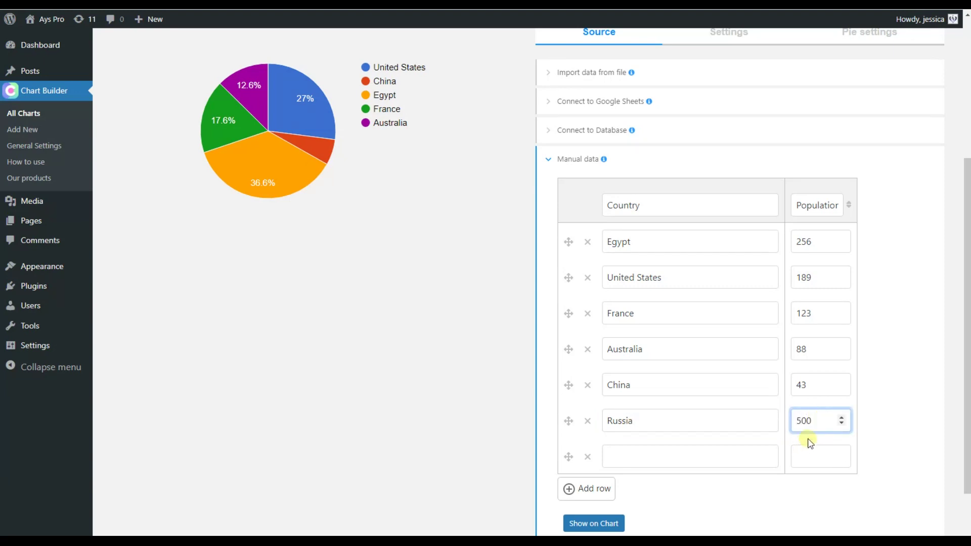
click(613, 525)
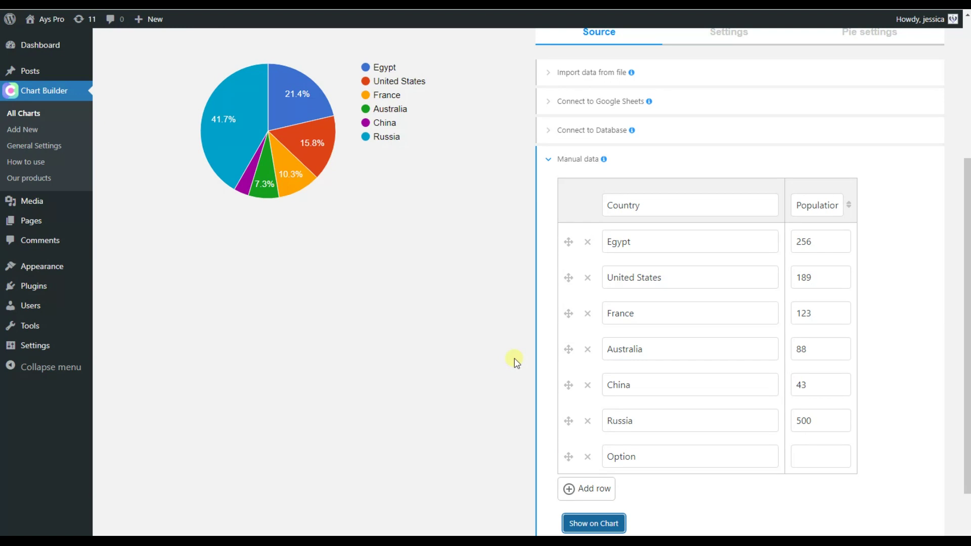
scroll(516, 364, up, 1)
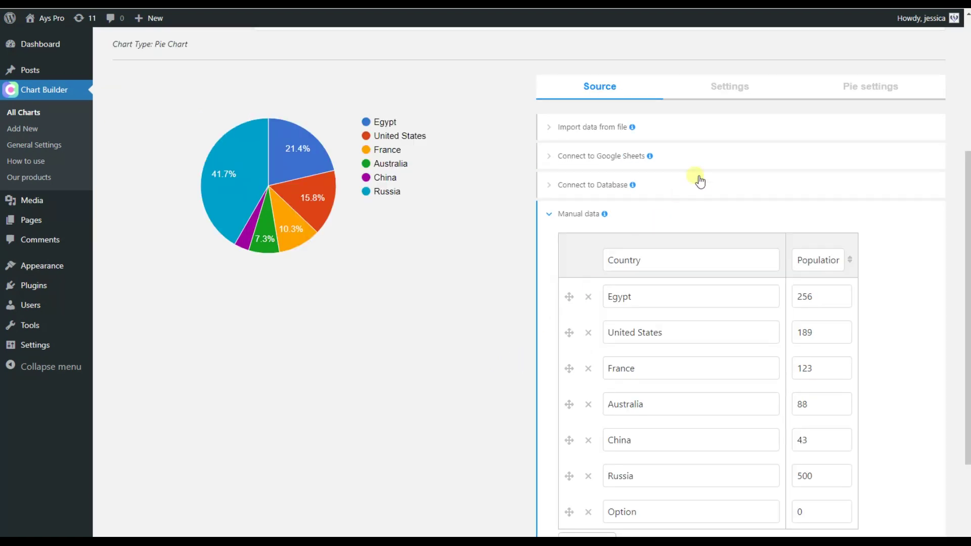
Expand the General, Styles, Tooltip and Legend settings, then view the pie-specific options.
click(736, 98)
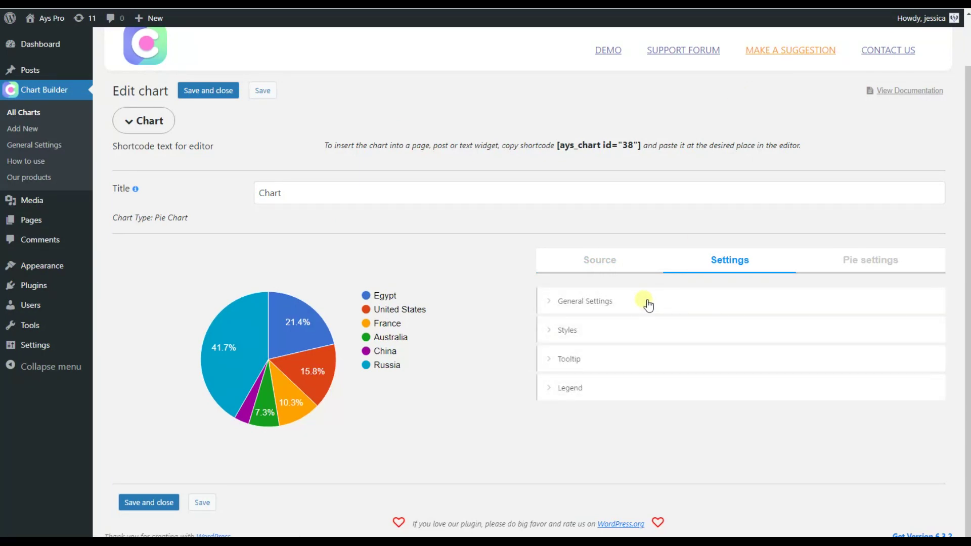
click(647, 304)
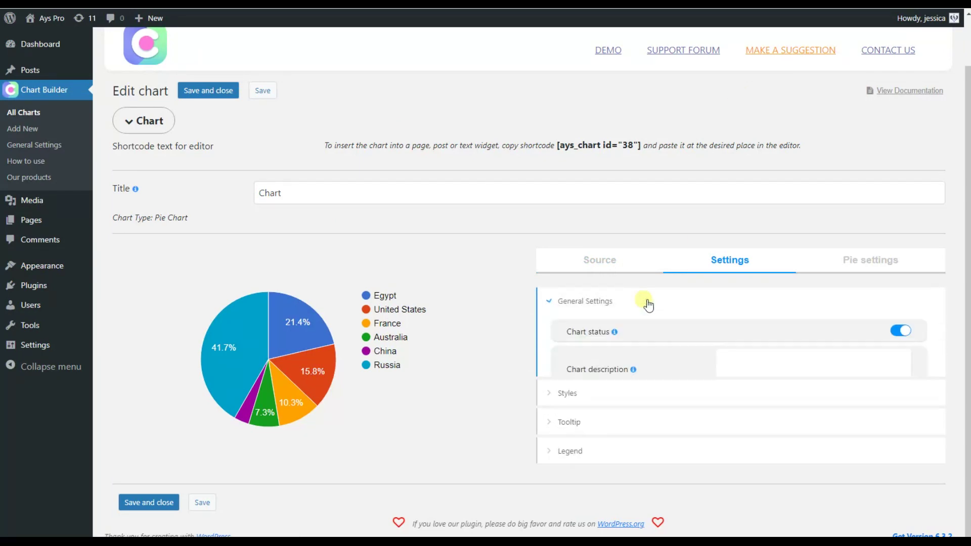
scroll(638, 350, down, 2)
click(621, 403)
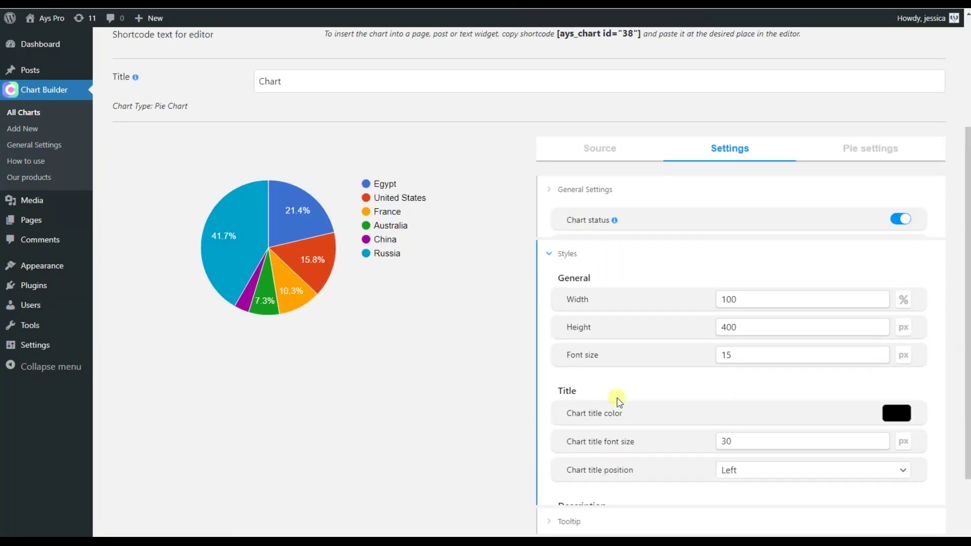
scroll(606, 387, down, 1)
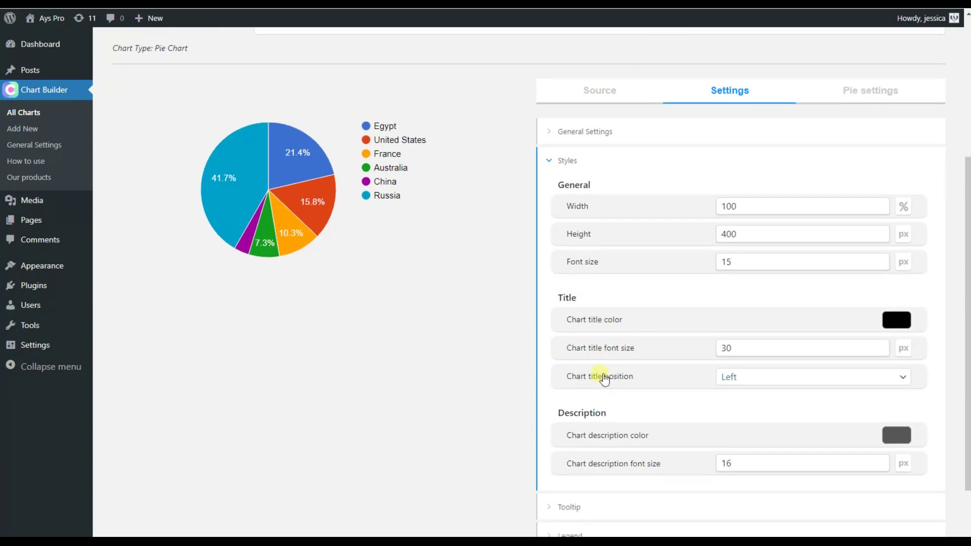
scroll(603, 379, down, 1)
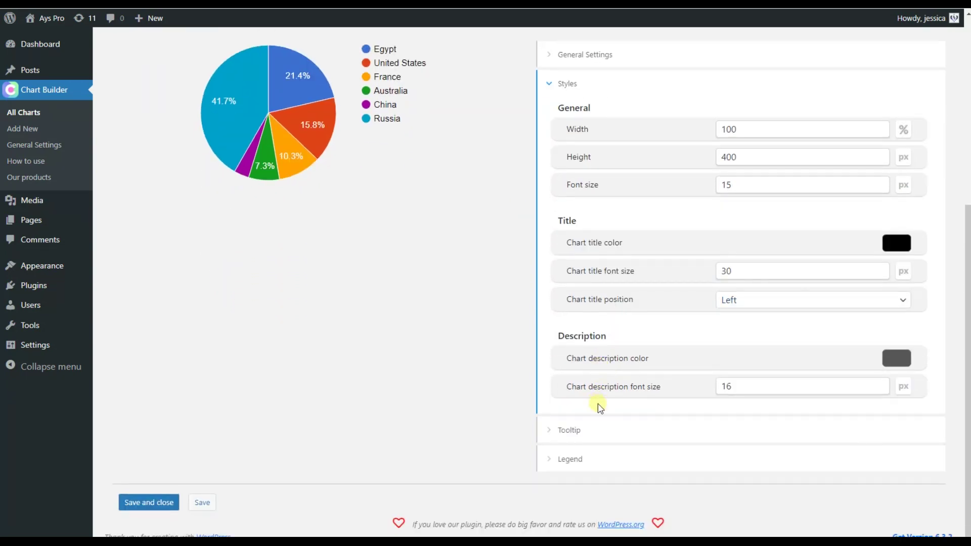
click(600, 433)
scroll(599, 439, down, 1)
click(597, 455)
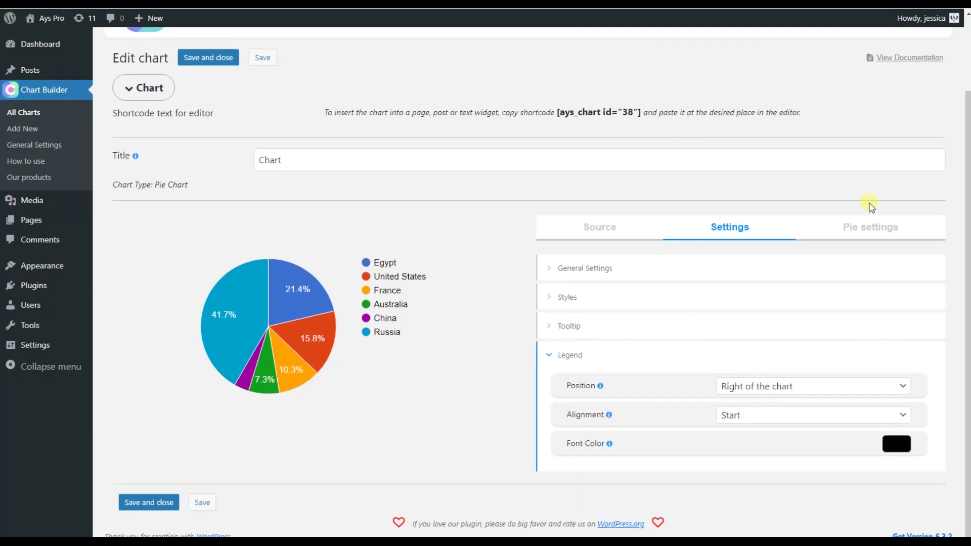
click(876, 231)
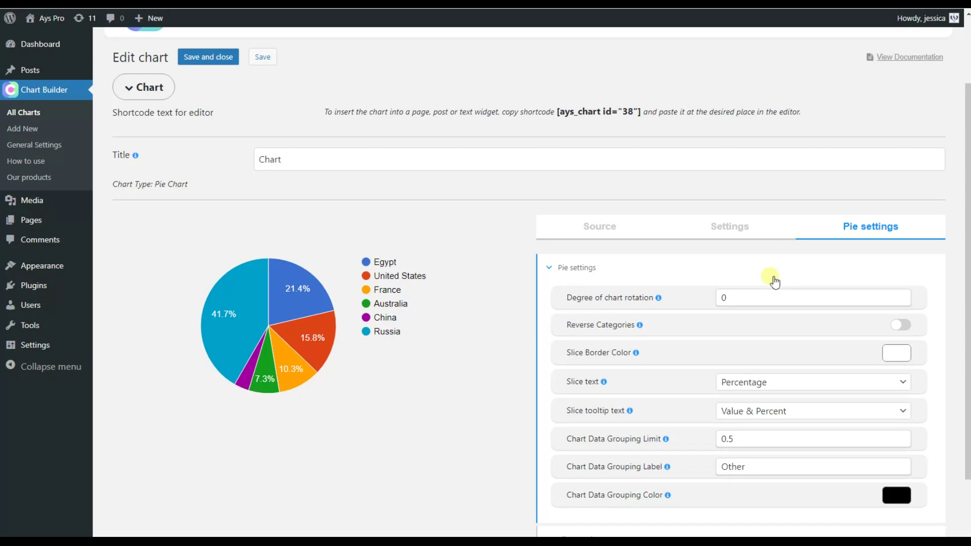
scroll(774, 281, down, 1)
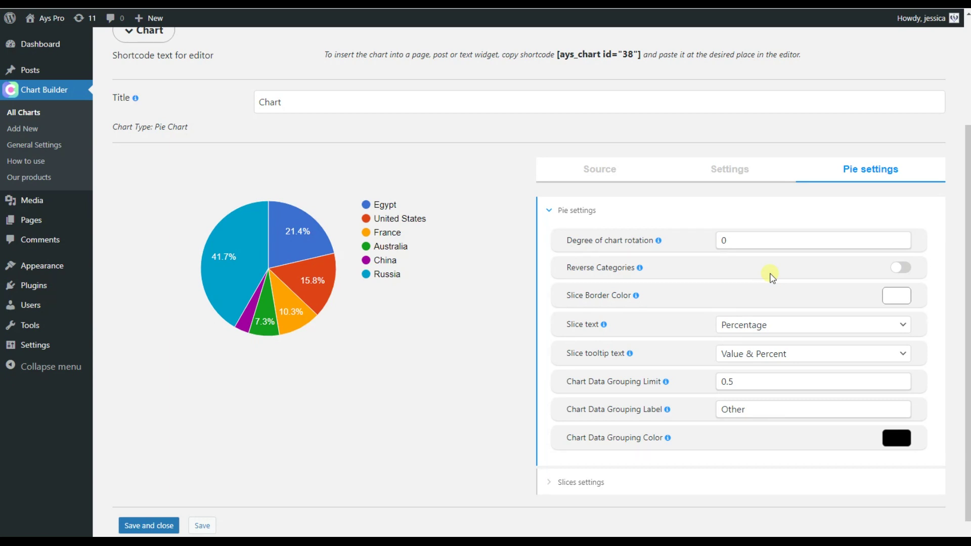
scroll(516, 266, up, 1)
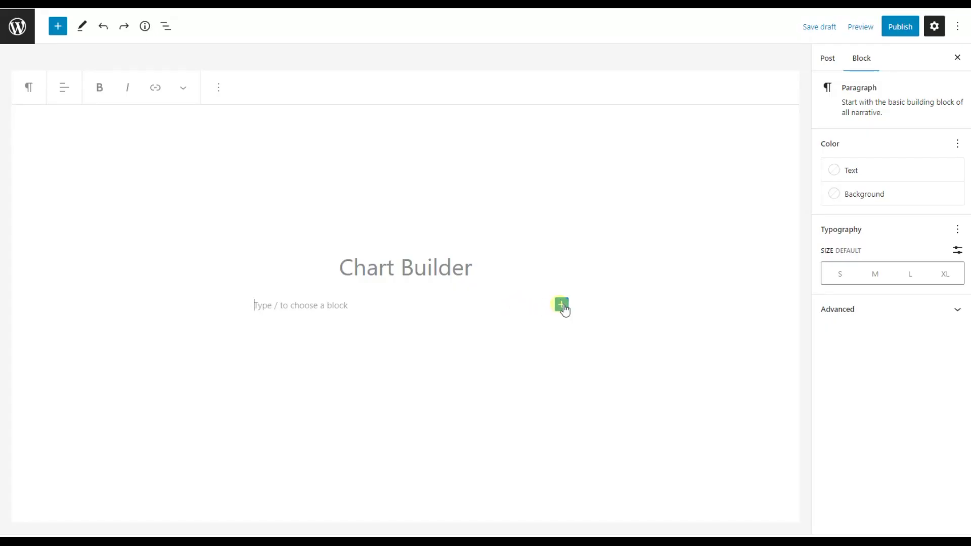
Add a Shortcode block containing [ays_chart id="38"] to the post.
click(562, 306)
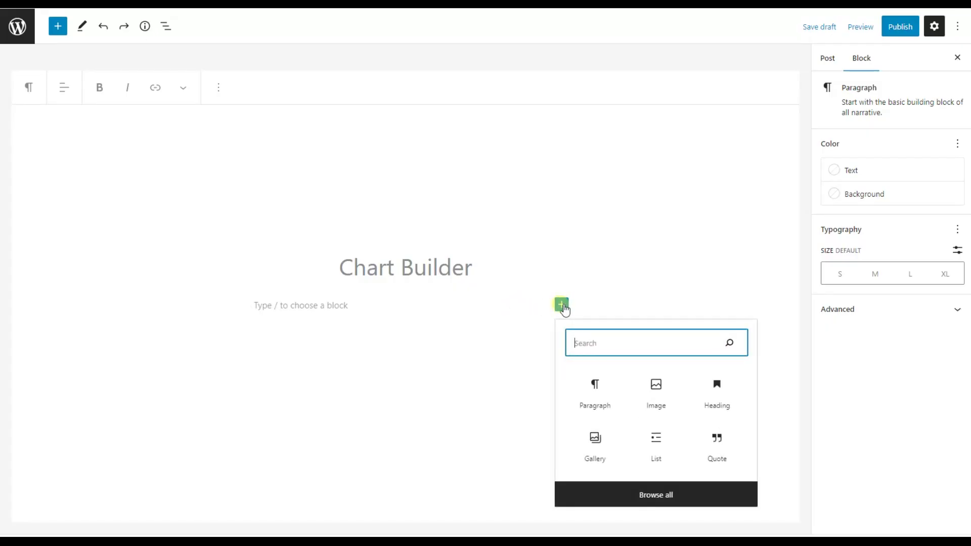
text(sh)
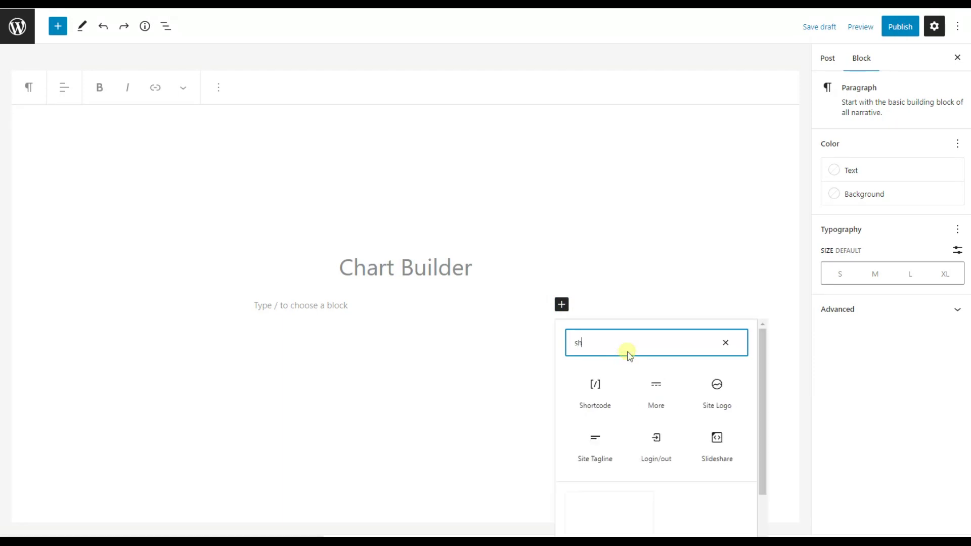
text(o)
click(608, 390)
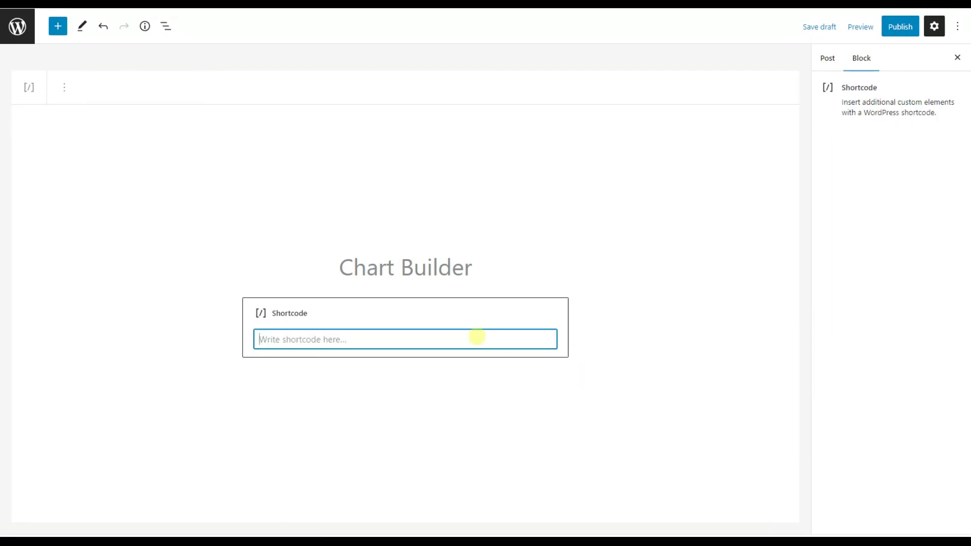
text([ays_chart id="38"])
click(451, 362)
Add a Chart Builder block set to the chart named Chart and preview the post.
click(558, 382)
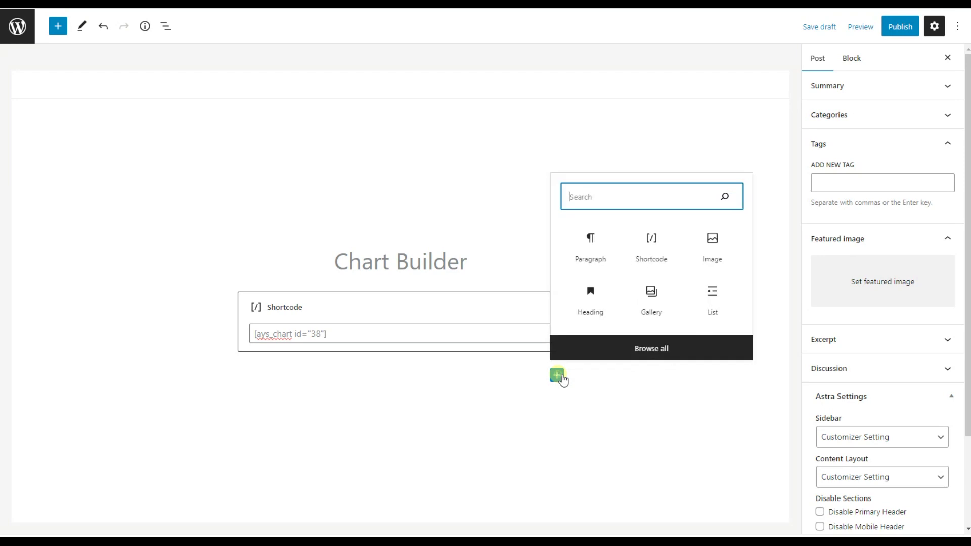
text(char)
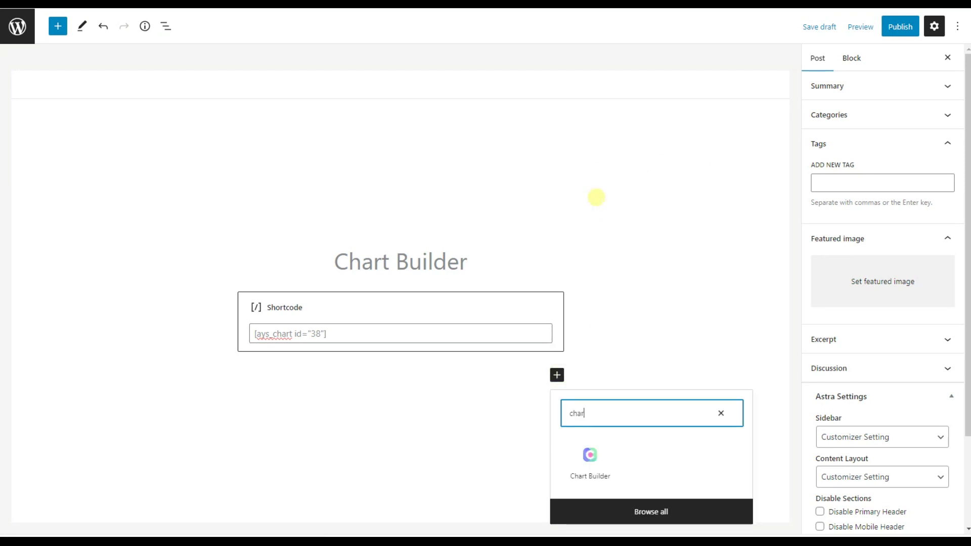
click(585, 462)
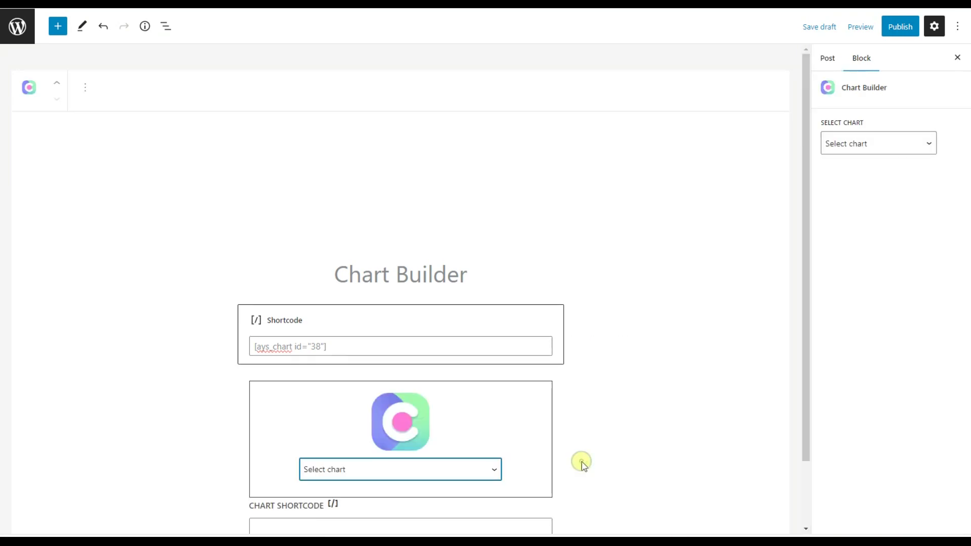
click(440, 470)
scroll(399, 372, down, 2)
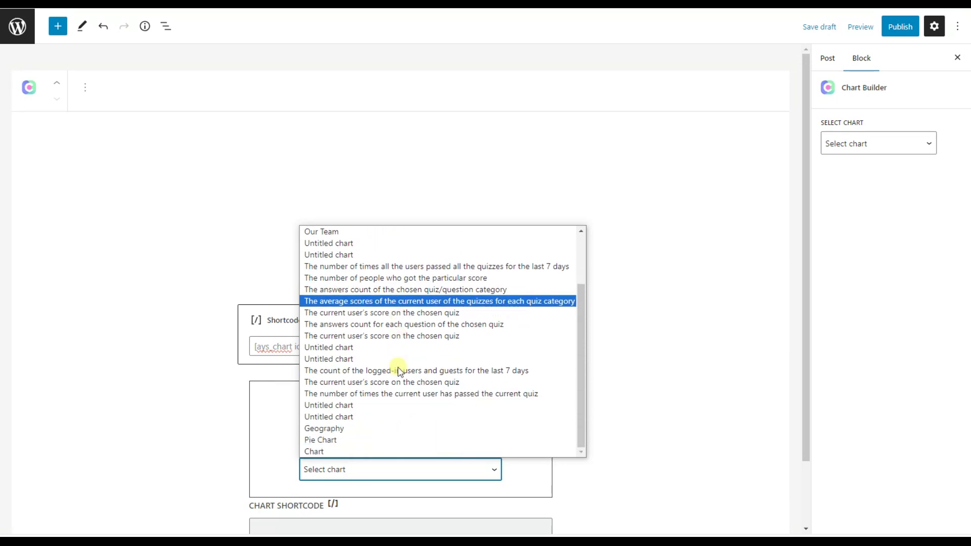
click(339, 453)
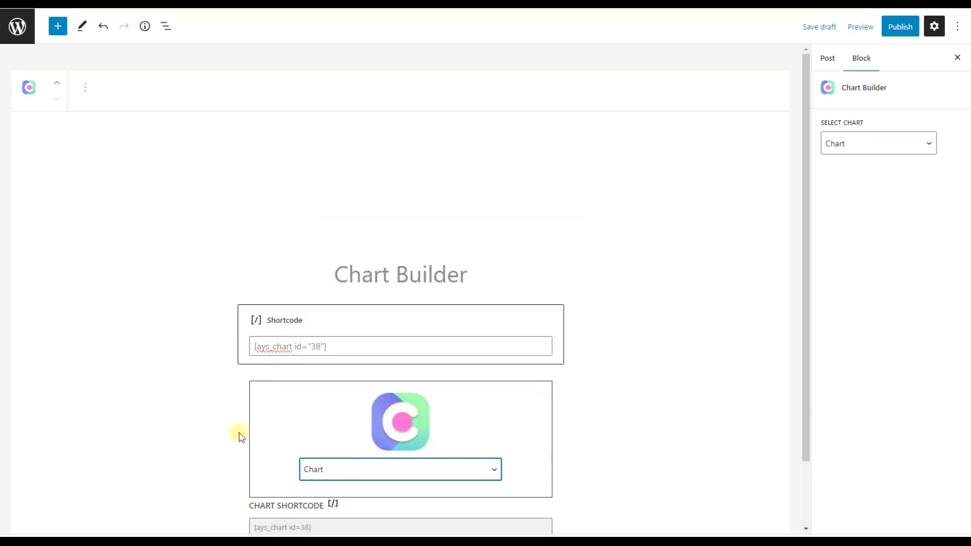
scroll(239, 433, down, 2)
click(862, 27)
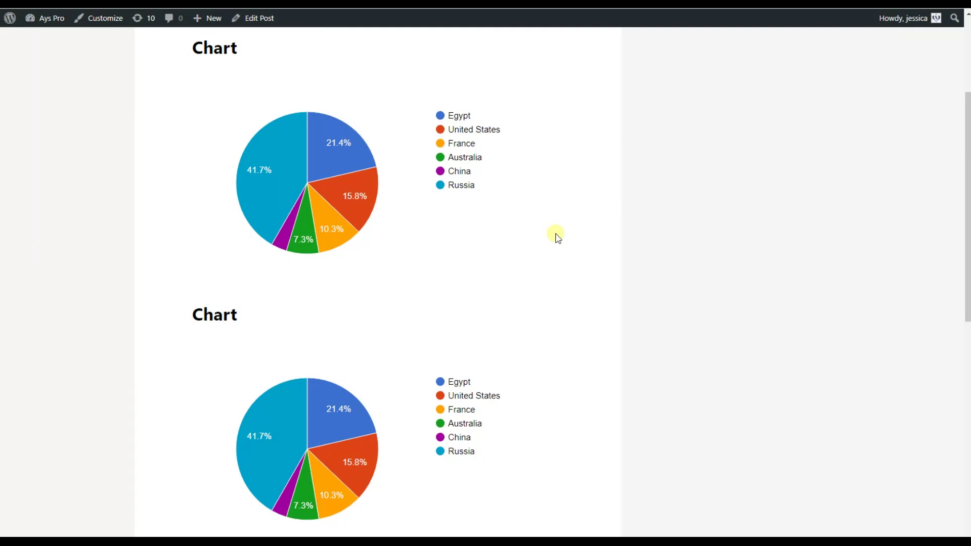
scroll(557, 238, down, 1)
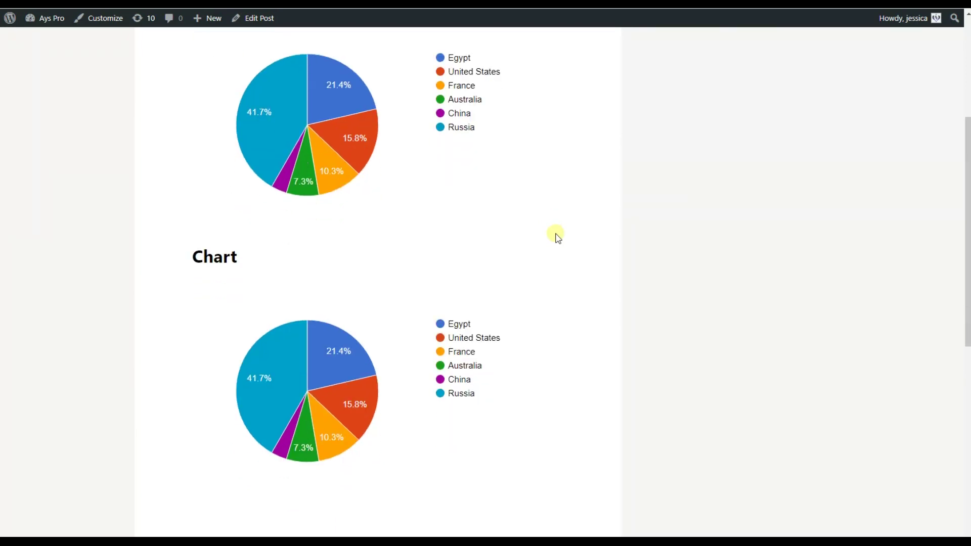
scroll(557, 237, down, 1)
scroll(557, 238, down, 1)
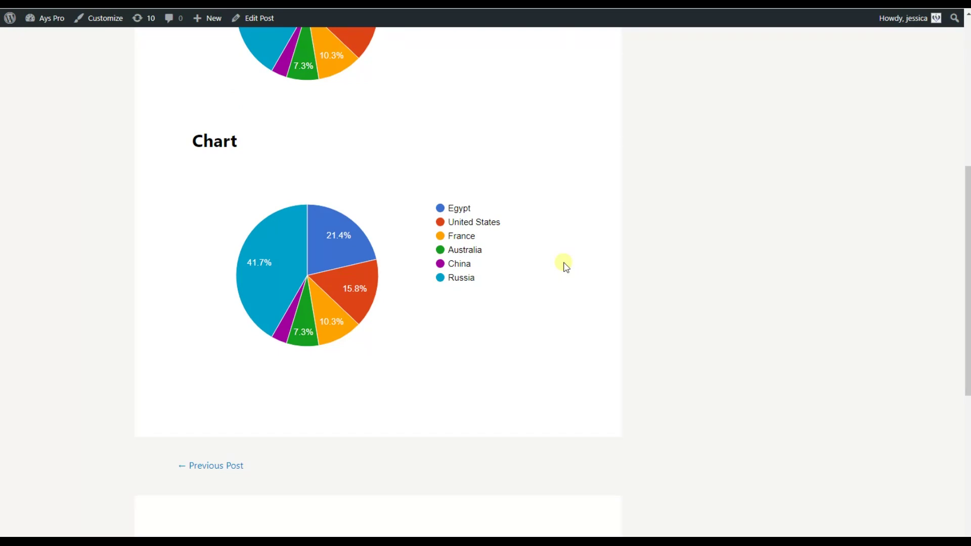